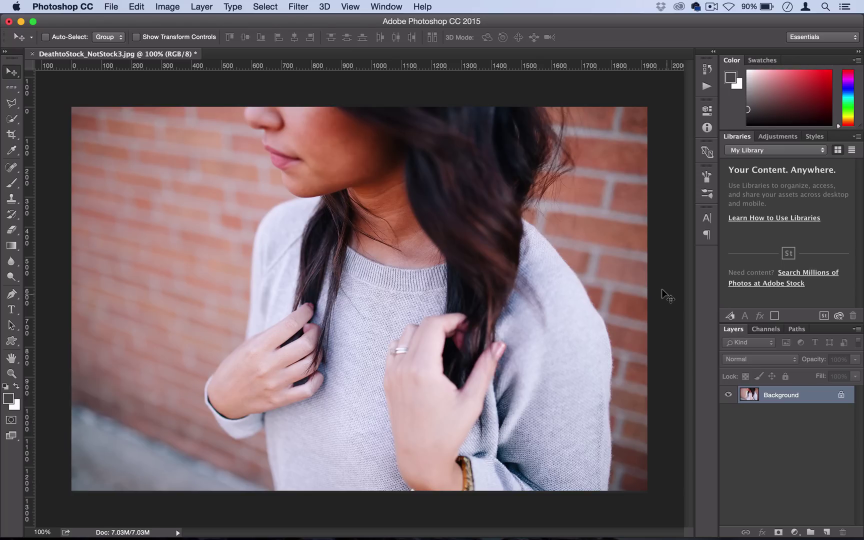
Convert the Background layer to a smart object from its right-click menu
right_click(785, 395)
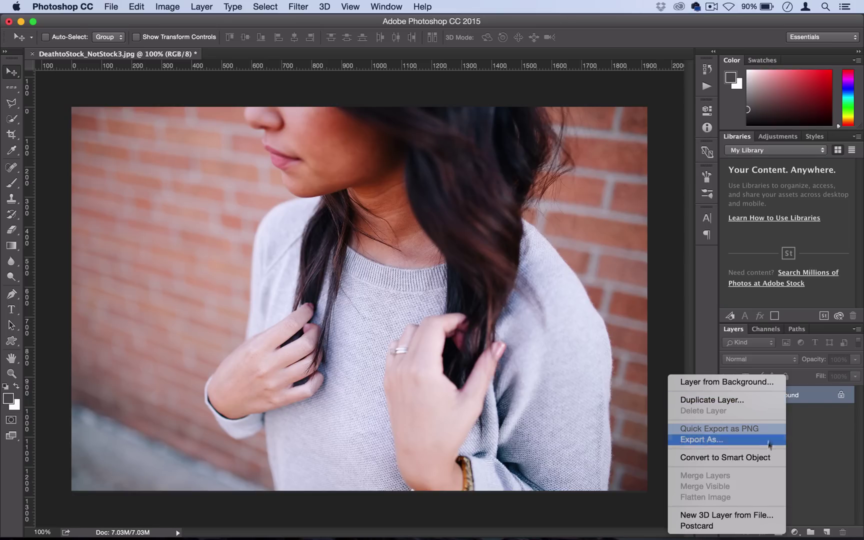
left_click(745, 459)
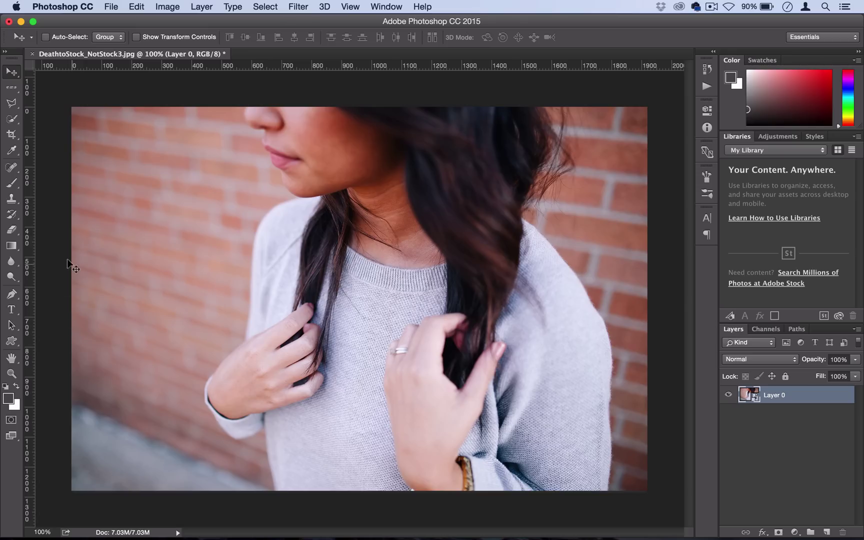
Apply a Lens Correction custom vignette with Amount -75 and Midpoint +25
left_click(295, 6)
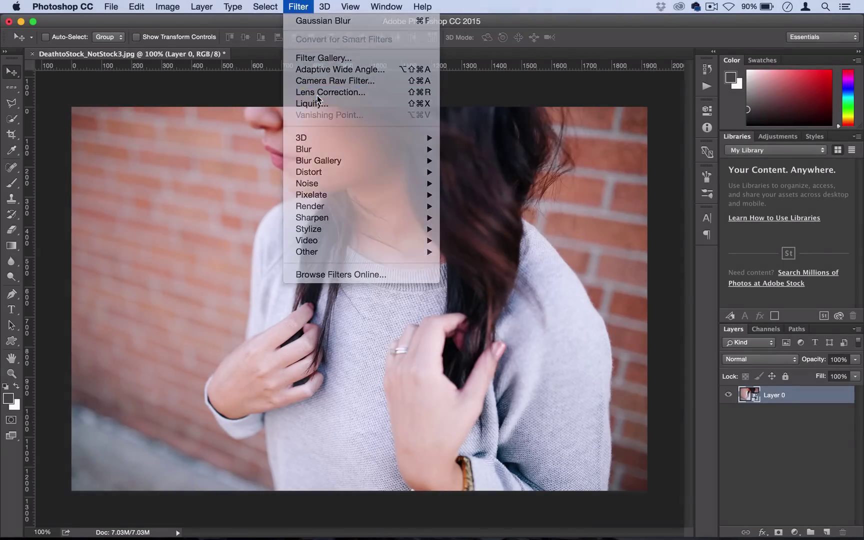
left_click(317, 94)
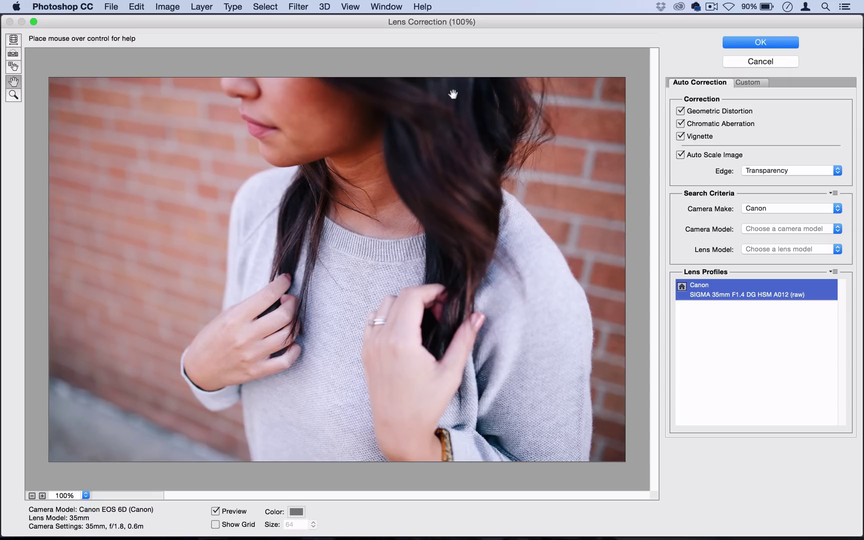
left_click(743, 80)
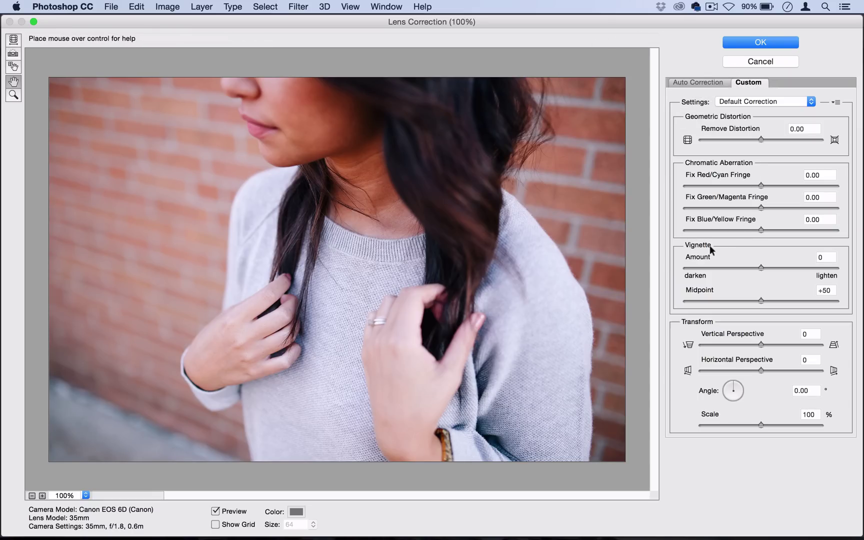
left_click_drag(761, 268, 702, 268)
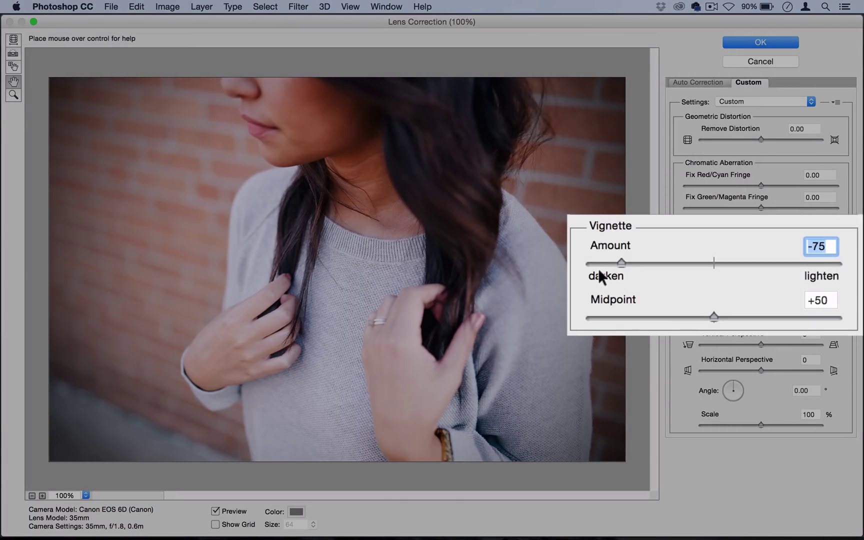
left_click_drag(710, 315, 643, 310)
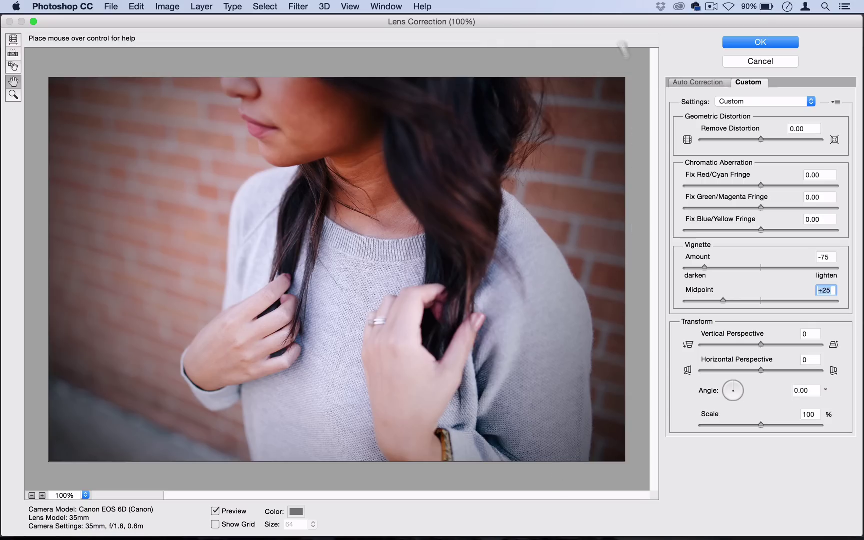
left_click(749, 39)
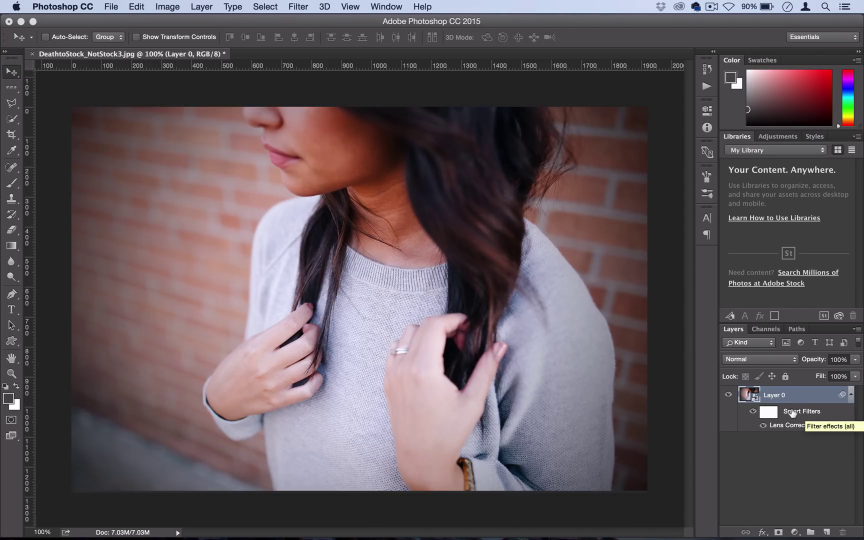
Apply Add Noise at 10%, Uniform, Monochromatic, then collapse Layer 0's smart filter list
left_click(298, 7)
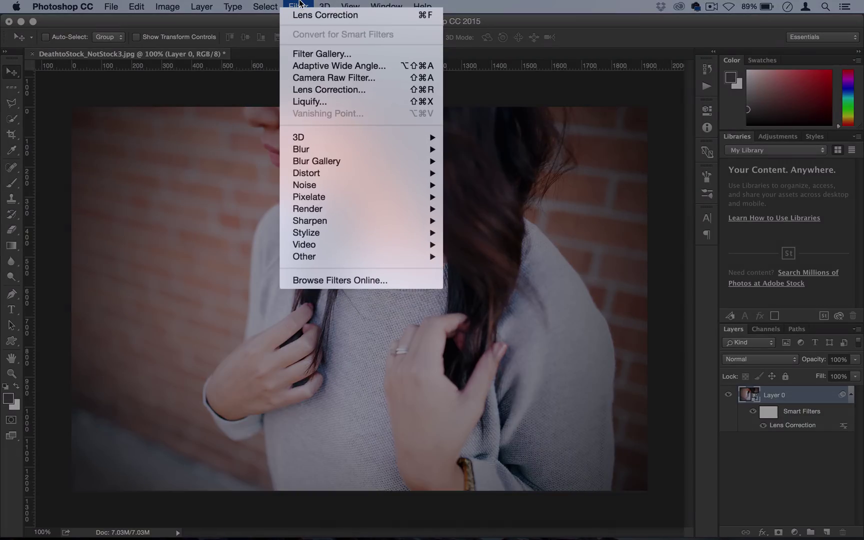
mouse_move(329, 187)
left_click(476, 183)
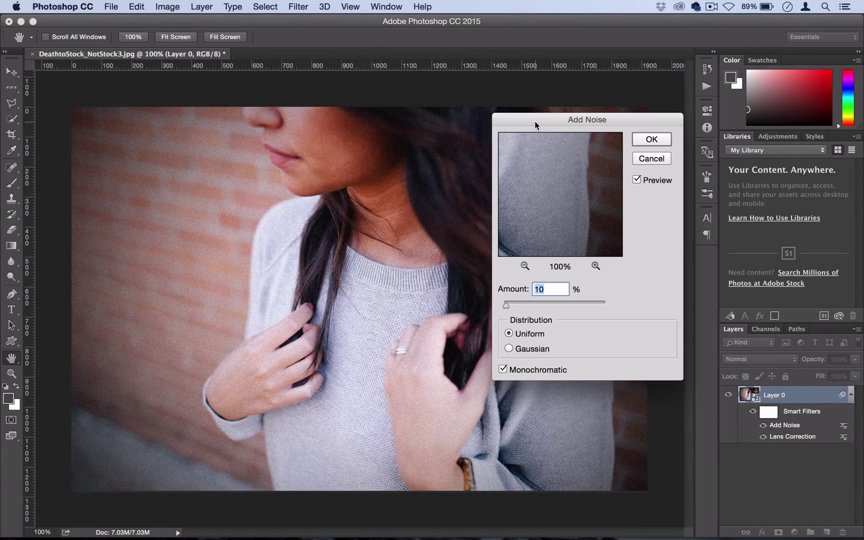
left_click_drag(536, 125, 608, 121)
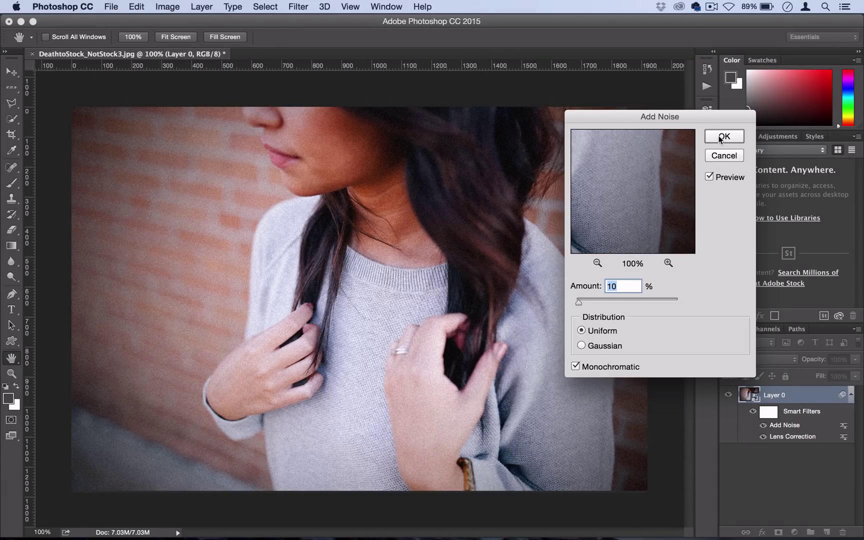
left_click(724, 136)
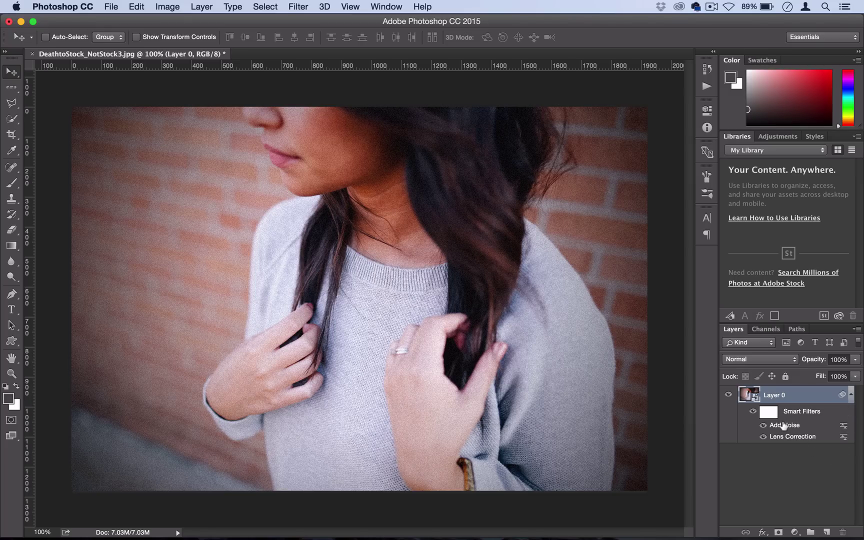
left_click(849, 395)
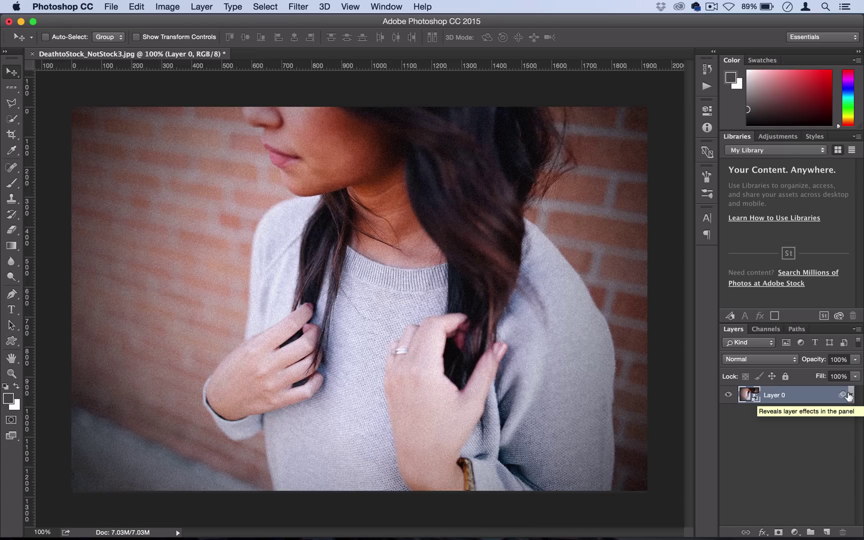
Duplicate Layer 0 and streak the copy with a vertical Motion Blur of 844 pixels
key("super+j")
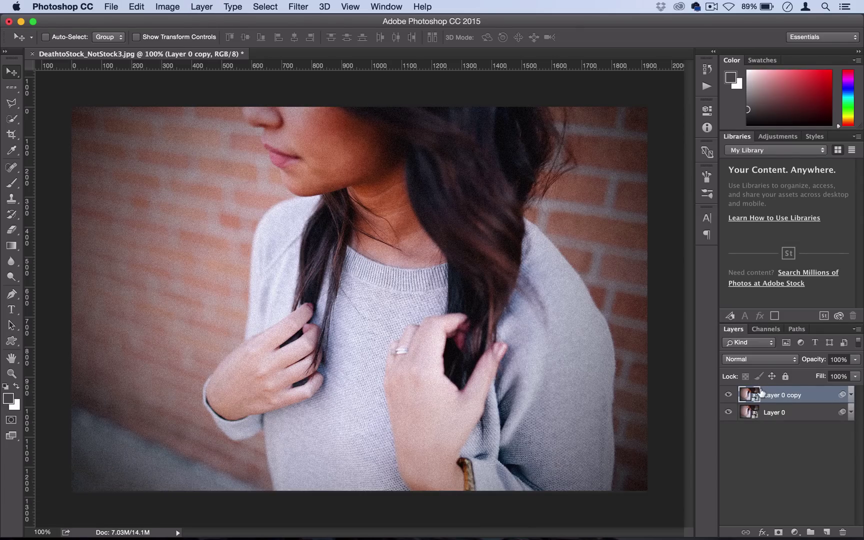
left_click(300, 6)
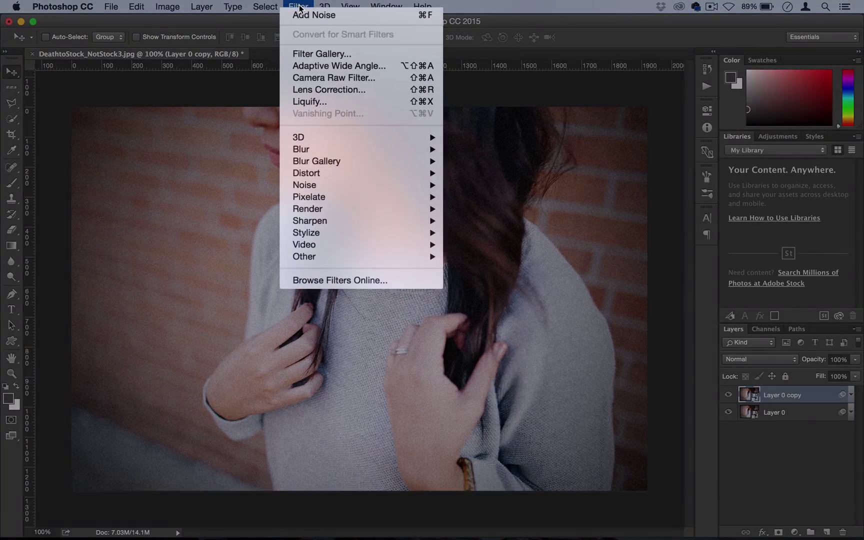
mouse_move(317, 150)
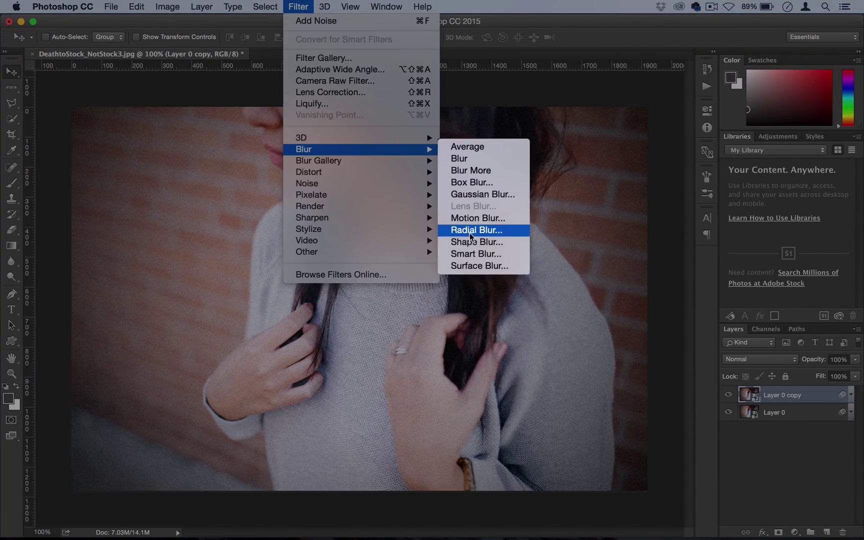
left_click(483, 220)
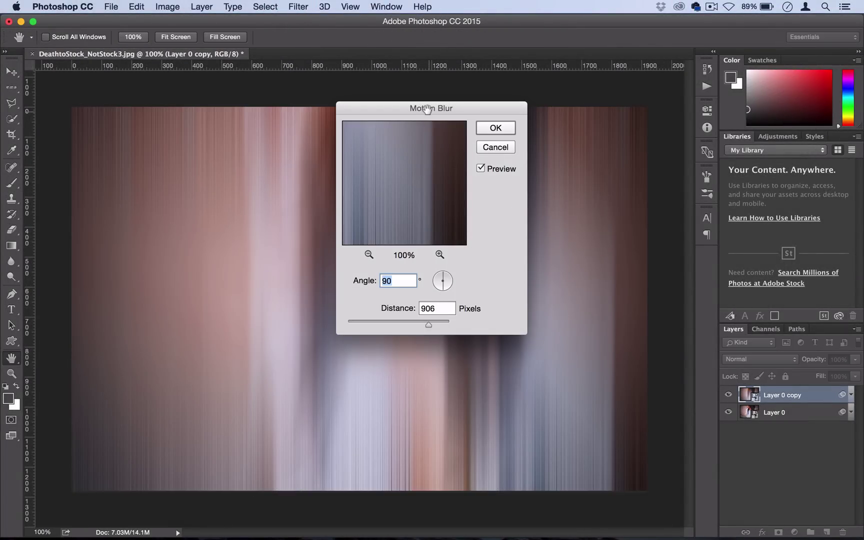
left_click_drag(387, 106, 576, 103)
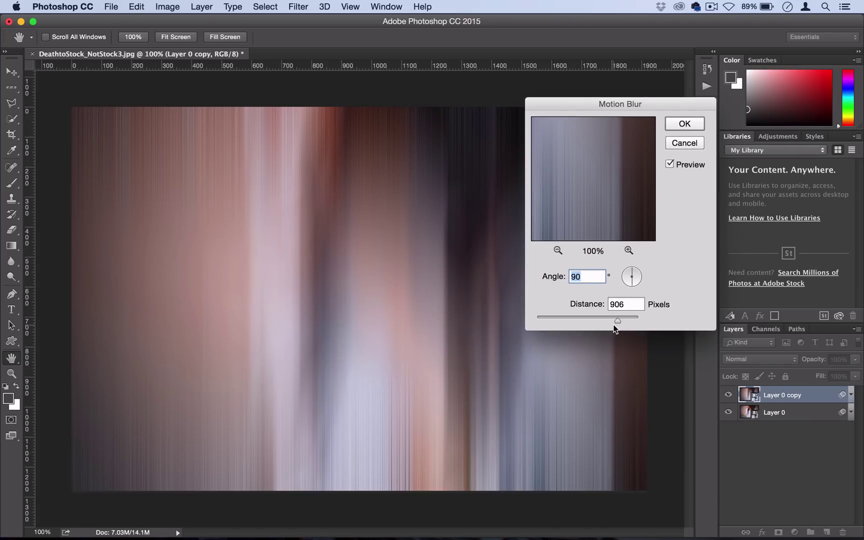
left_click_drag(616, 320, 615, 320)
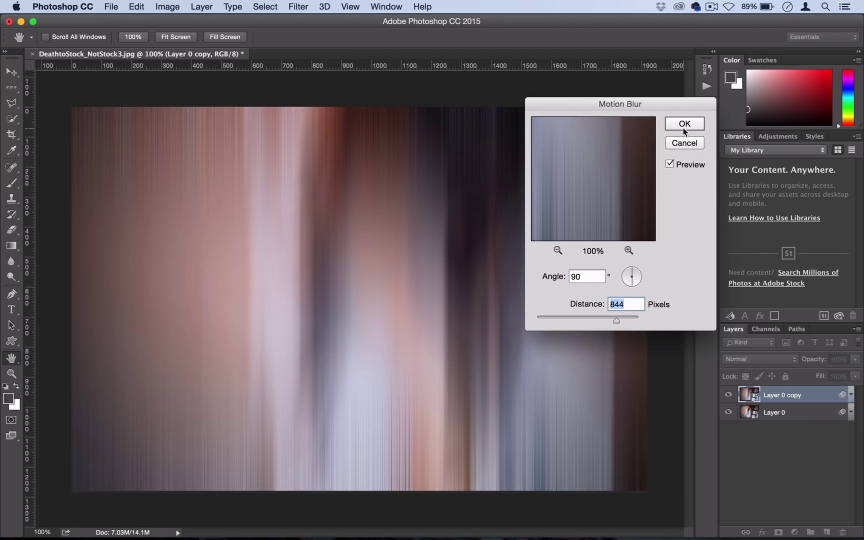
left_click(689, 125)
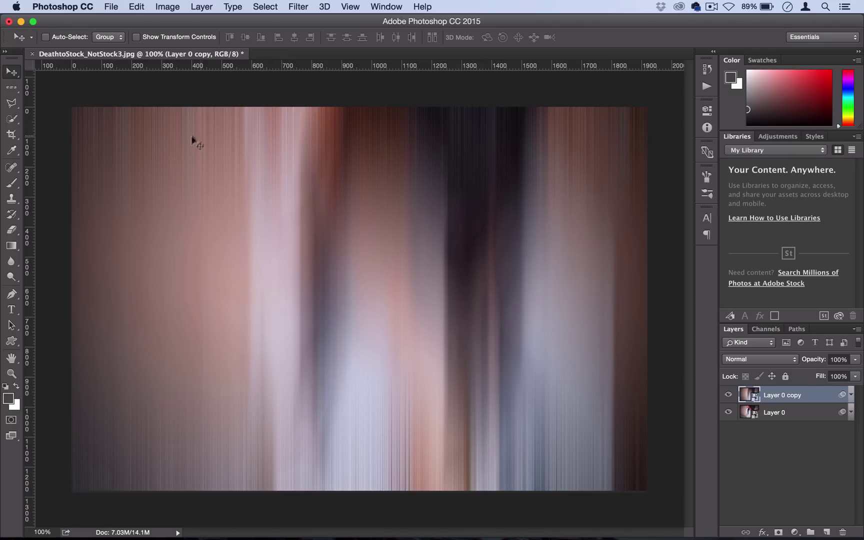
Soften the copy layer with a Gaussian Blur of 8.9 pixels radius
left_click(303, 6)
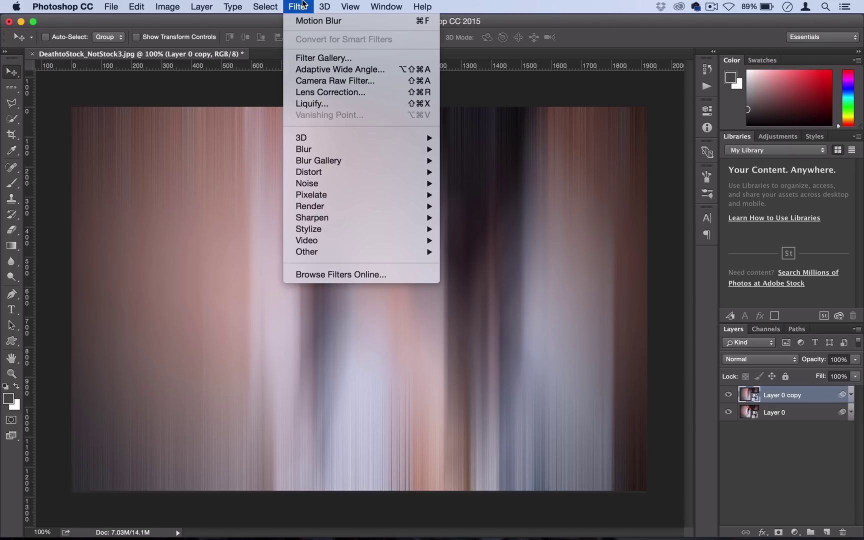
mouse_move(327, 151)
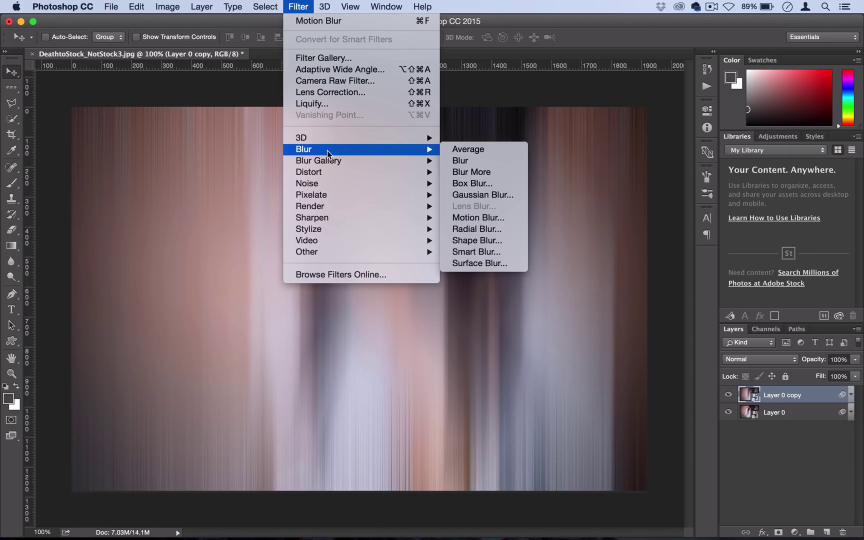
left_click(481, 199)
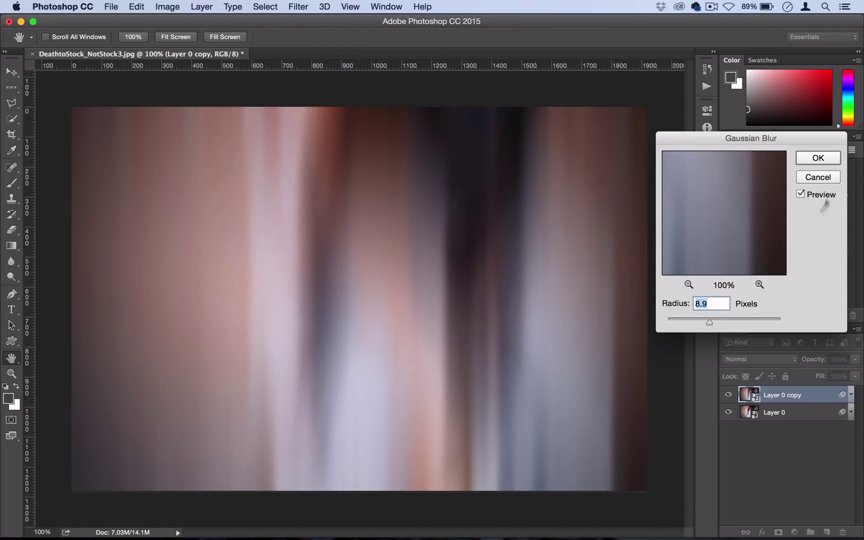
left_click(817, 158)
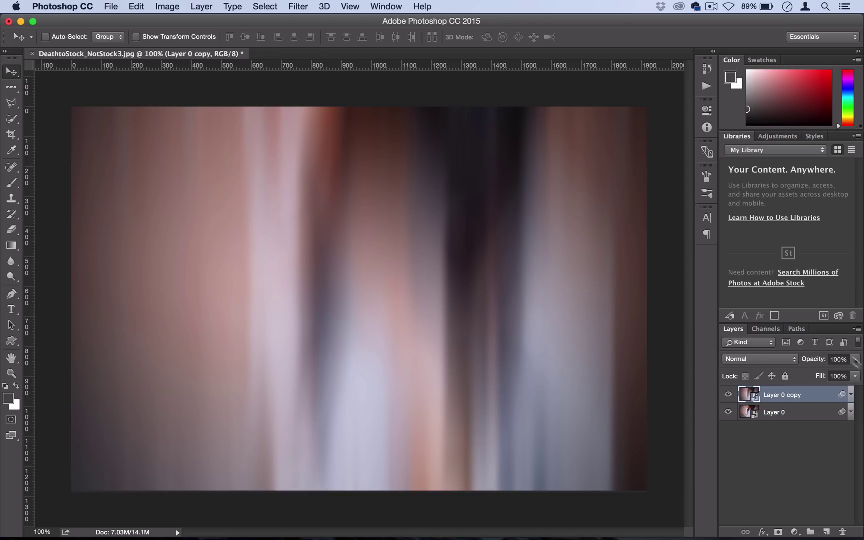
Lower Layer 0 copy's opacity to 15% and toggle its visibility to compare
left_click_drag(856, 361, 806, 371)
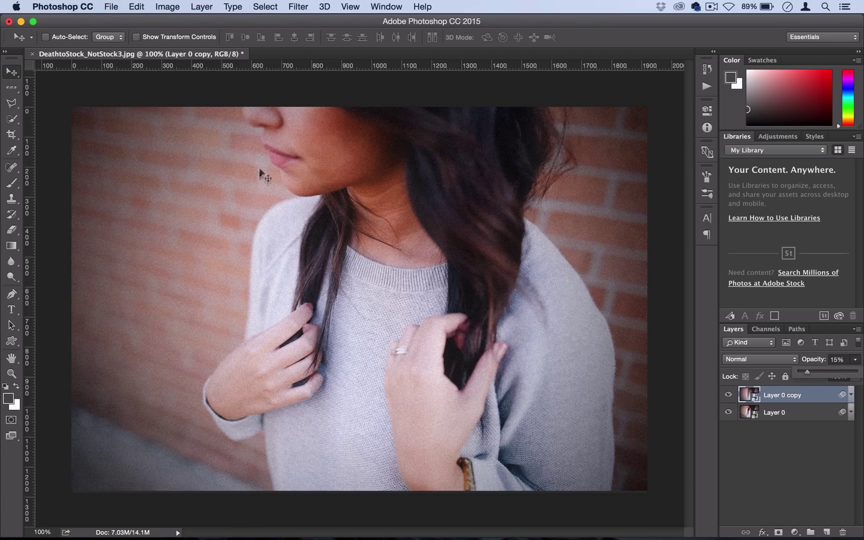
left_click(490, 524)
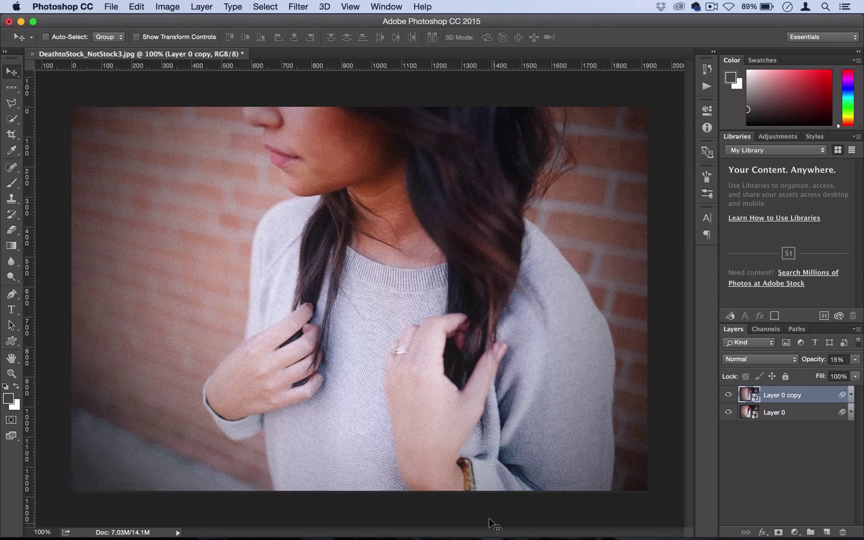
left_click(728, 394)
left_click(728, 395)
Add a Black & White adjustment layer and nudge its Reds slider
left_click(202, 6)
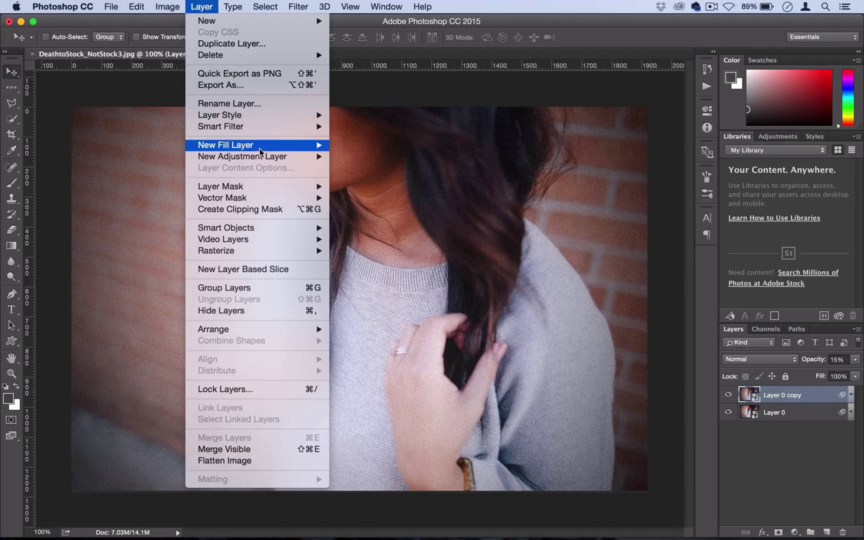
mouse_move(260, 156)
left_click(388, 241)
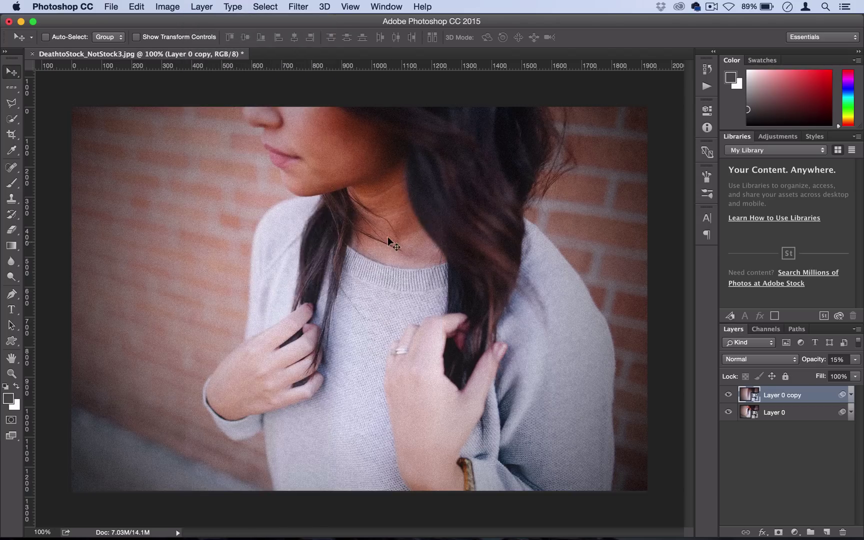
left_click(539, 226)
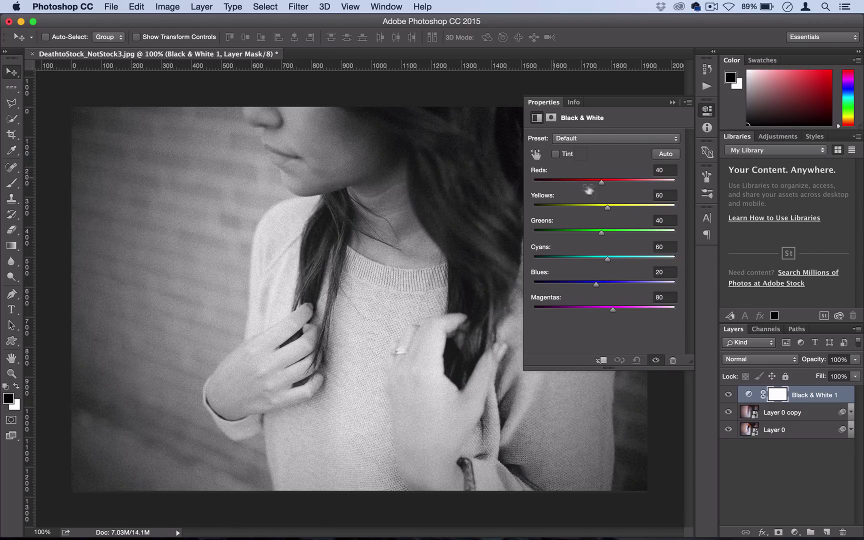
mouse_move(599, 179)
left_mouse_down()
mouse_move(580, 183)
mouse_move(594, 184)
left_mouse_up()
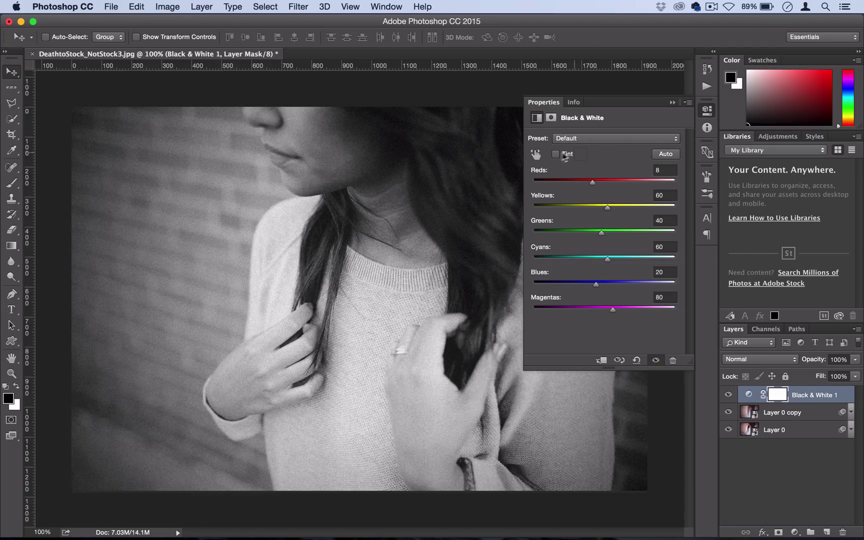
With the targeted-adjustment hand, raise Reds to 65 on the skin and lower Blues to -36 on the hair
left_click(536, 154)
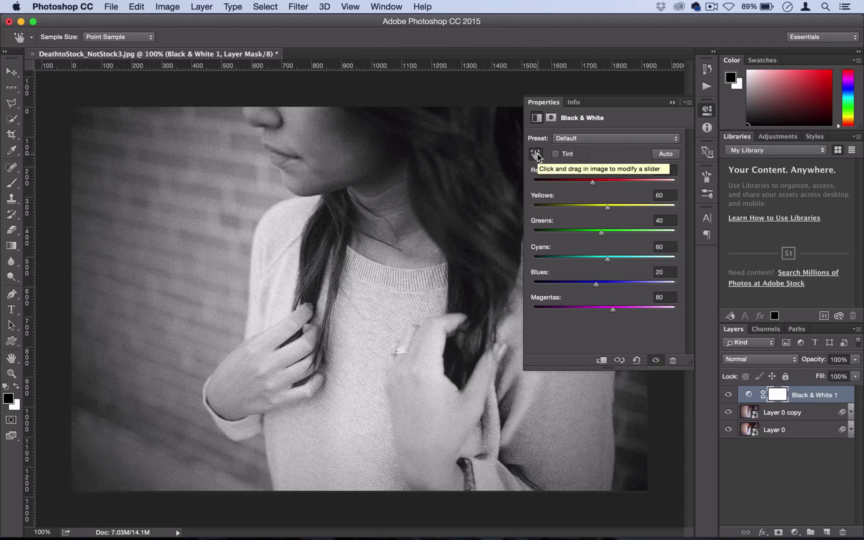
left_click(267, 336)
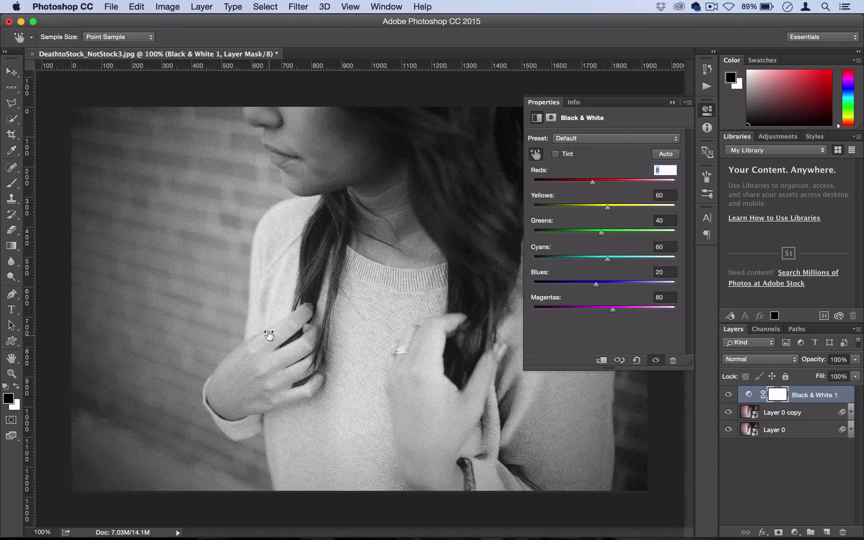
left_click_drag(266, 336, 302, 338)
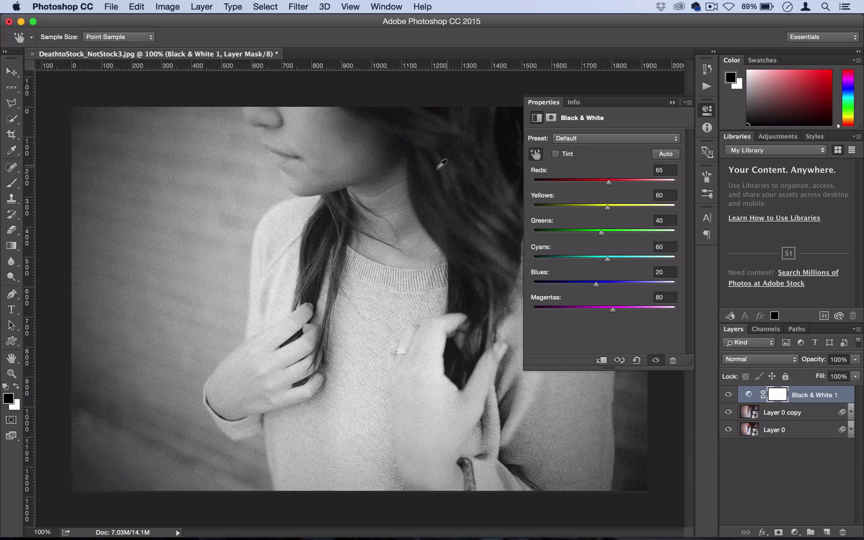
left_click(419, 180)
left_click_drag(419, 179, 385, 186)
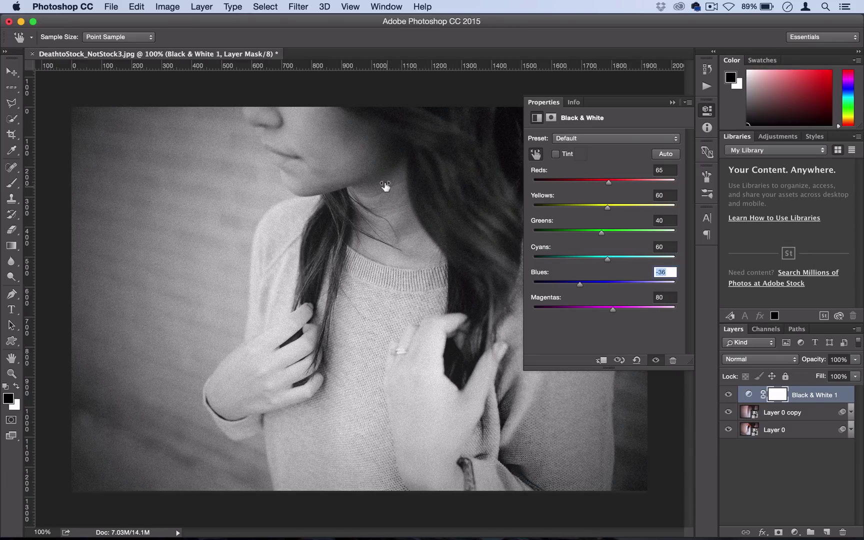
left_click(705, 110)
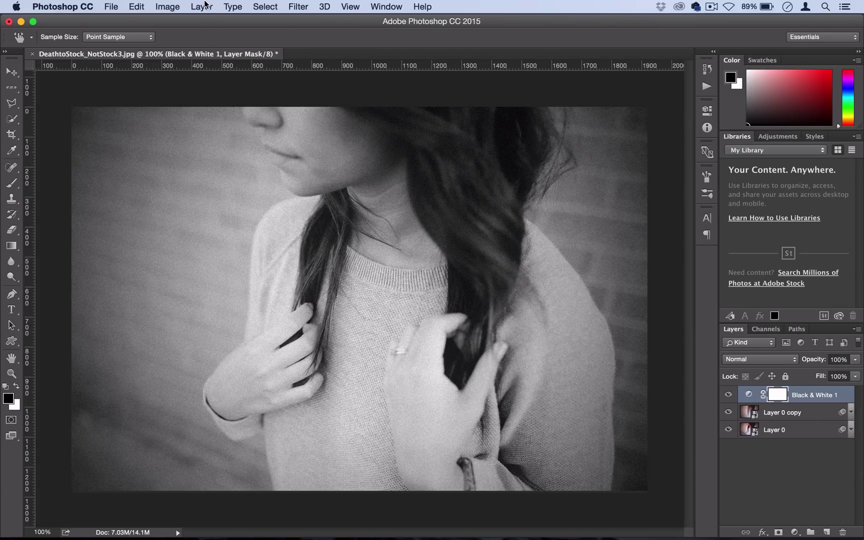
Add a Levels adjustment layer with input black 49 and output black 15
left_click(205, 7)
mouse_move(259, 156)
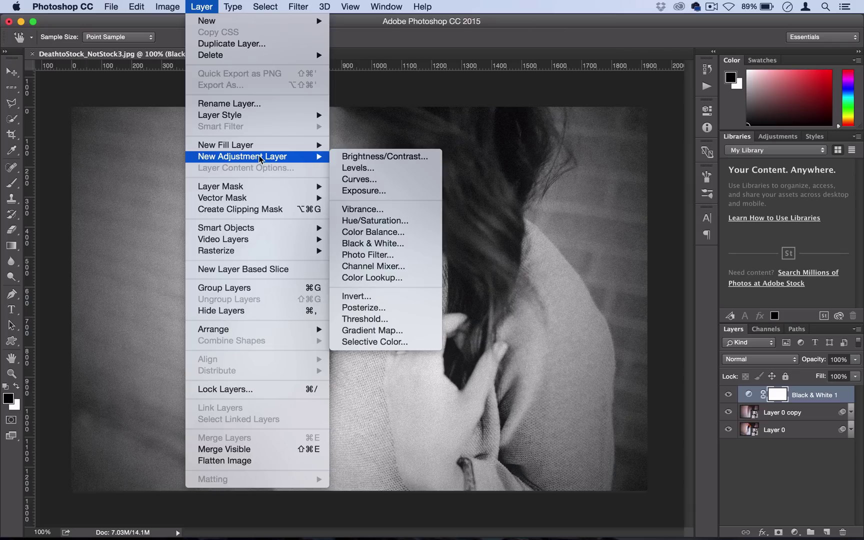
left_click(354, 168)
left_click(538, 227)
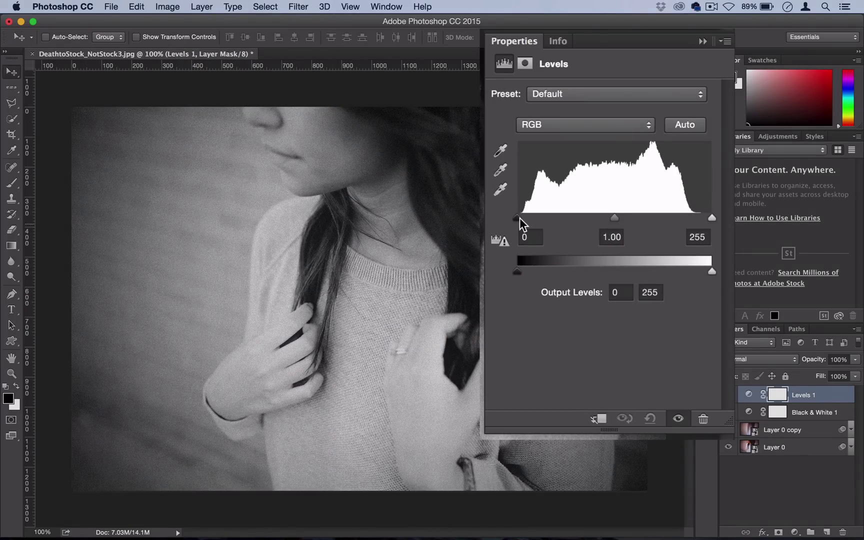
left_click_drag(519, 218, 557, 227)
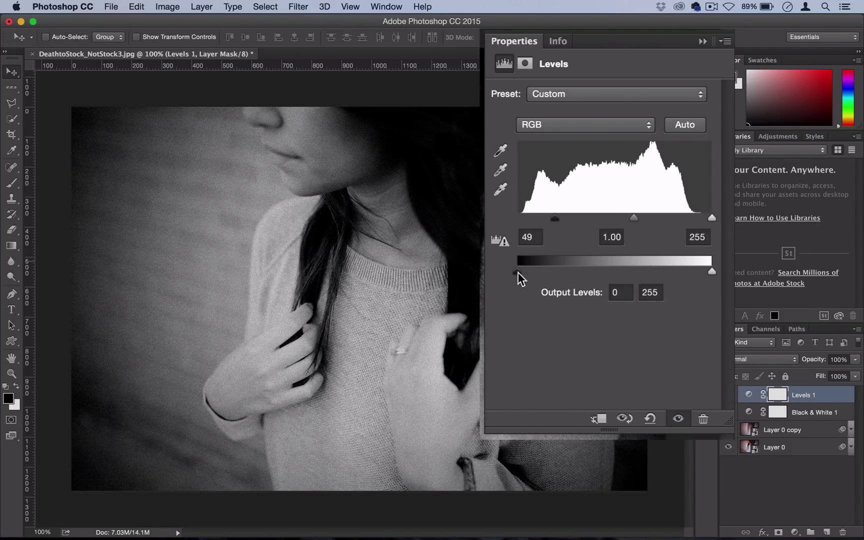
left_click_drag(518, 272, 530, 272)
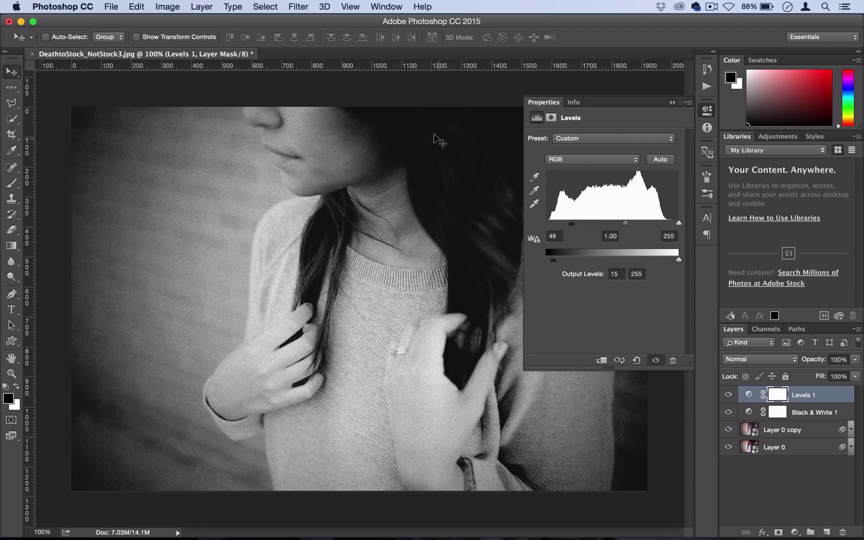
left_click(708, 113)
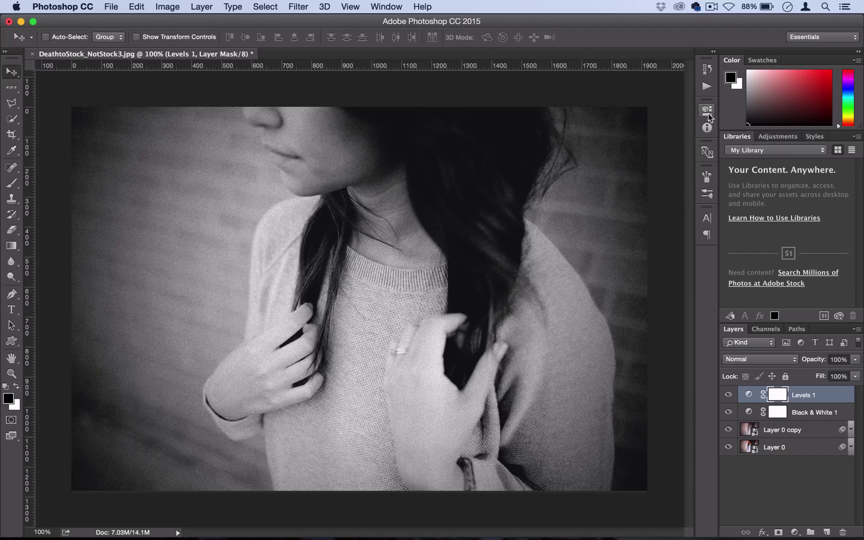